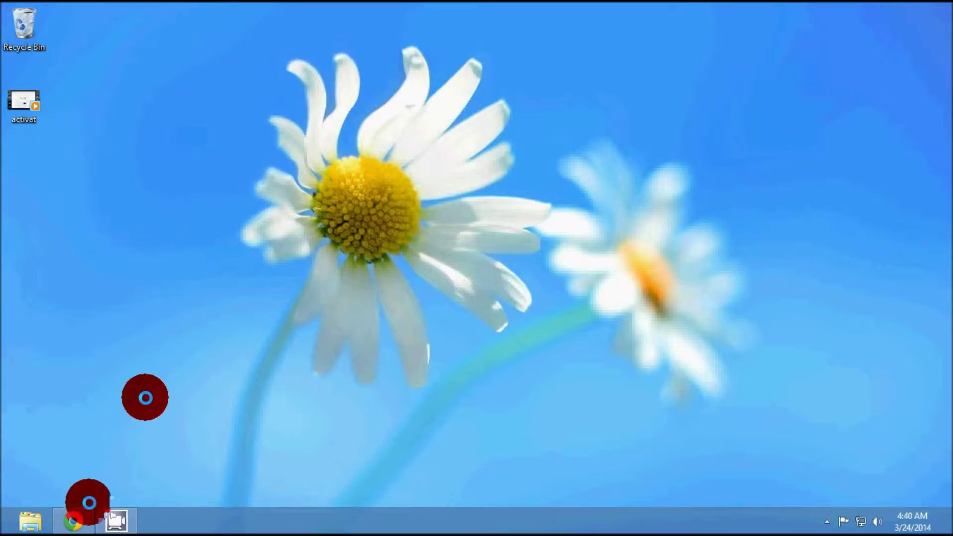
Restore Chrome and go to online-convert.com's Convert video to MP4 page.
left_click(72, 521)
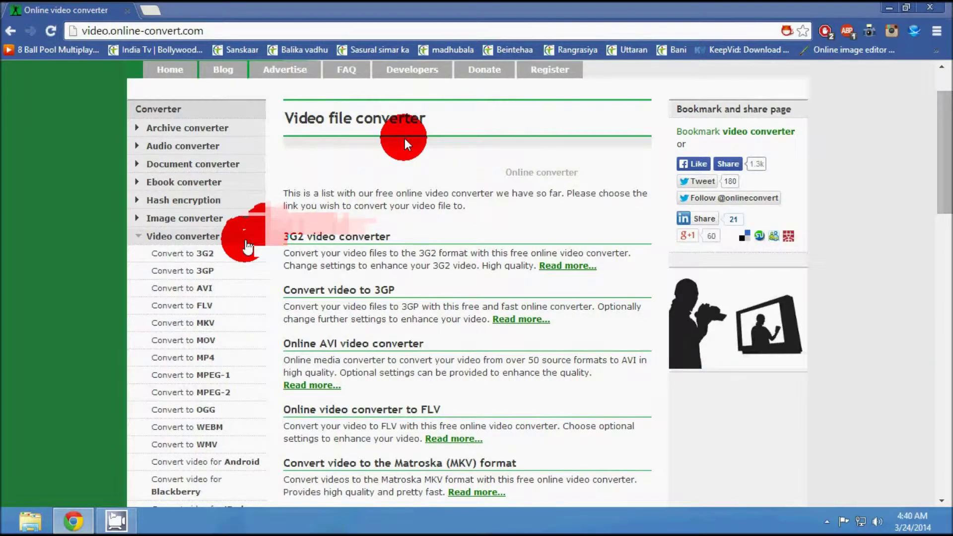
scroll(404, 137, "up", 1)
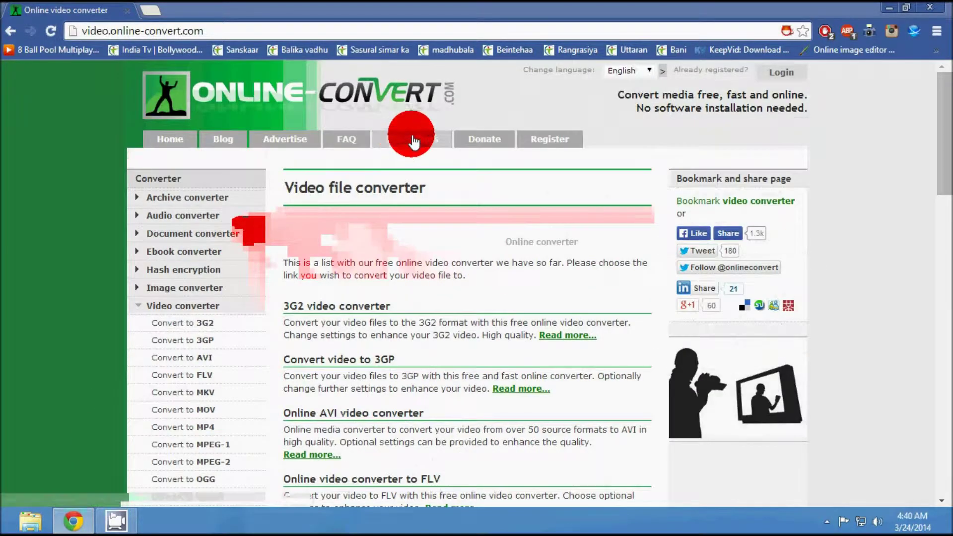
left_click(170, 31)
left_click(112, 31)
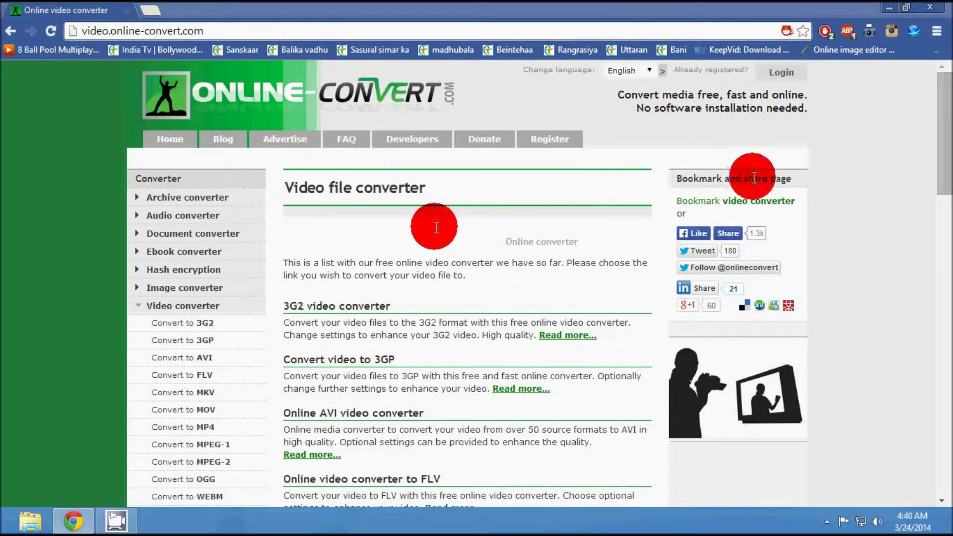
left_click_drag(944, 161, 940, 203)
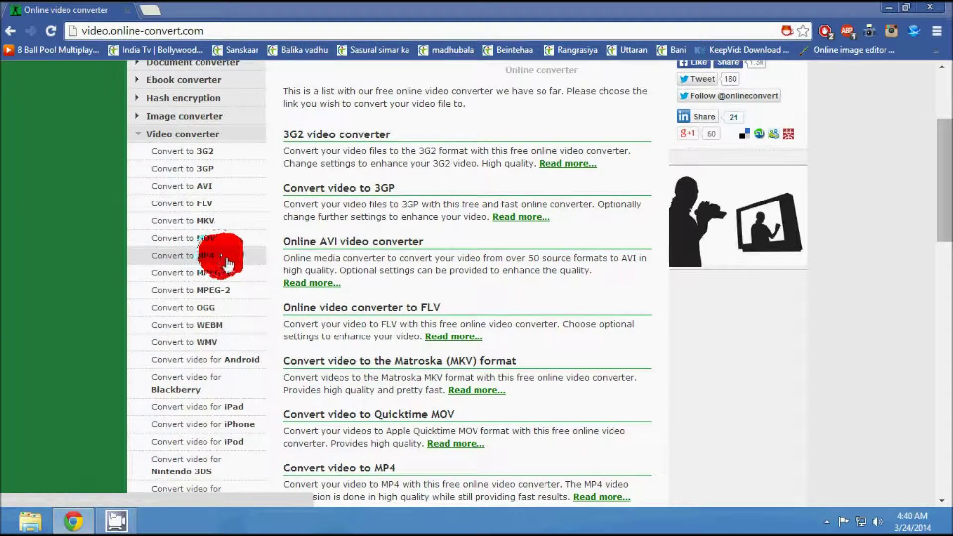
scroll(223, 260, "up", 2)
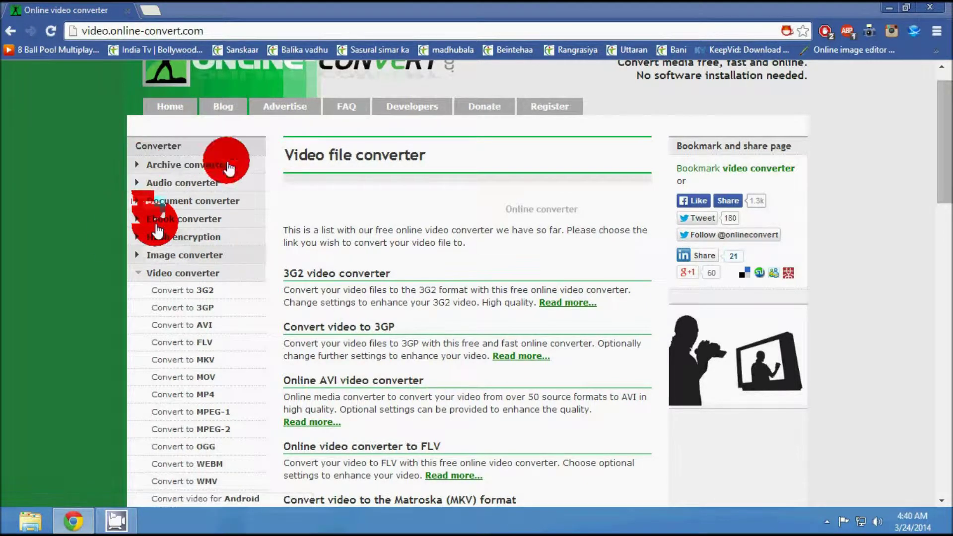
scroll(309, 219, "down", 2)
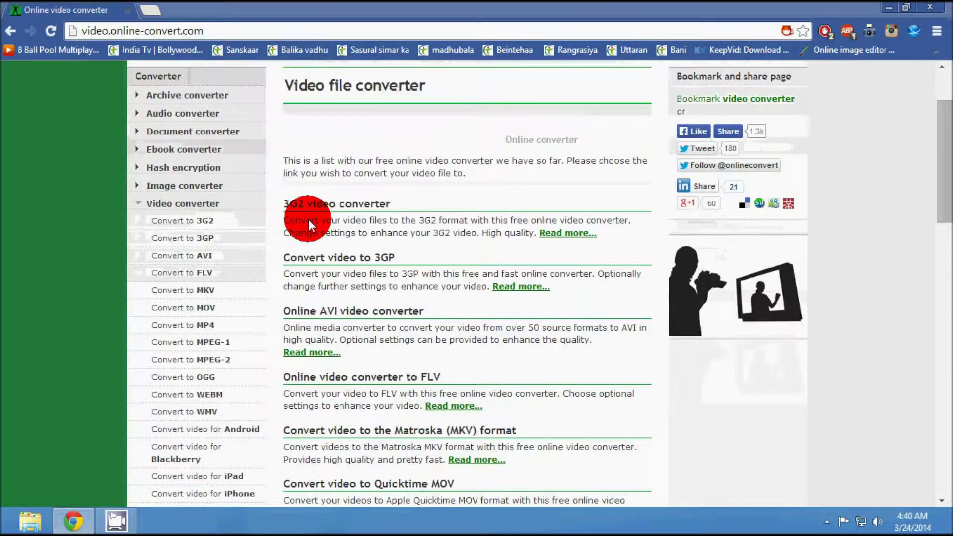
left_click(179, 254)
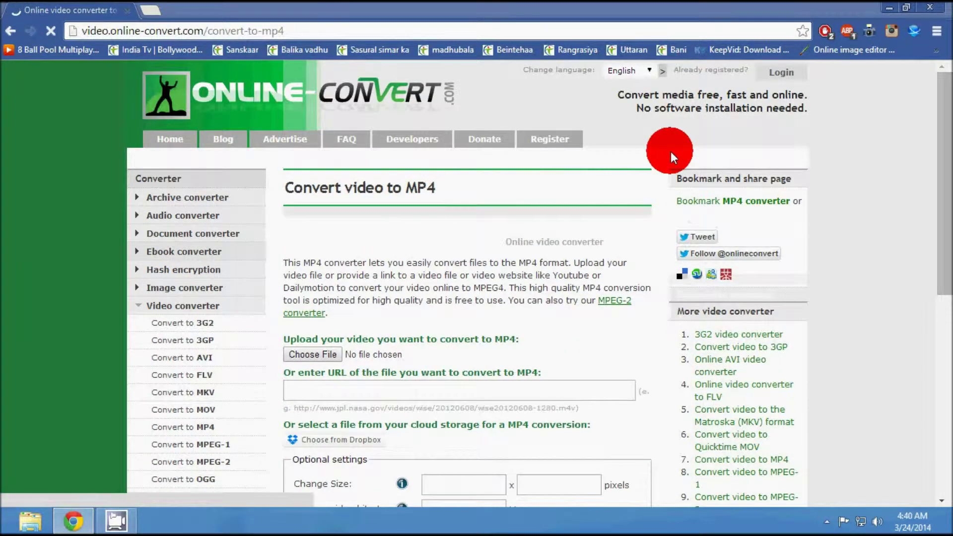
scroll(671, 150, "down", 2)
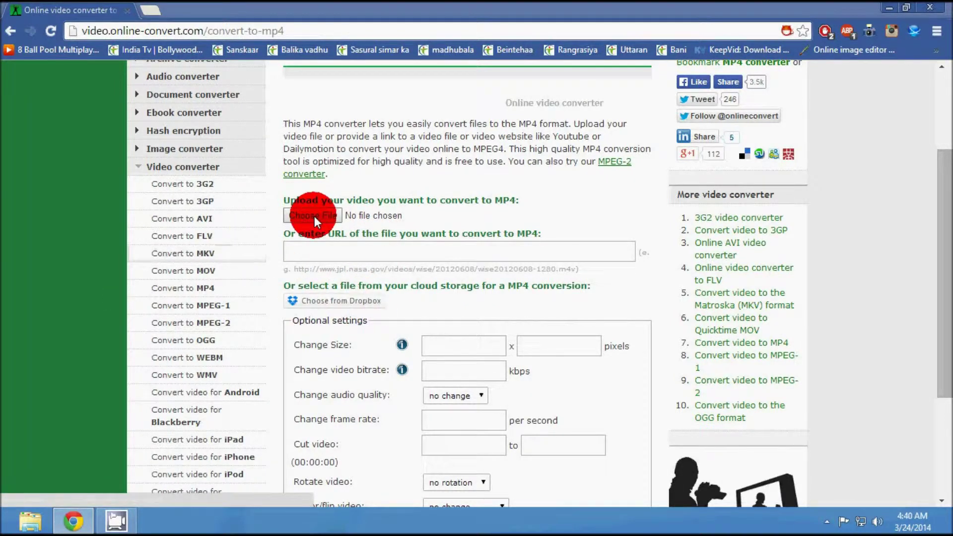
Choose activat.avi from the Desktop as the video to upload.
left_click(347, 214)
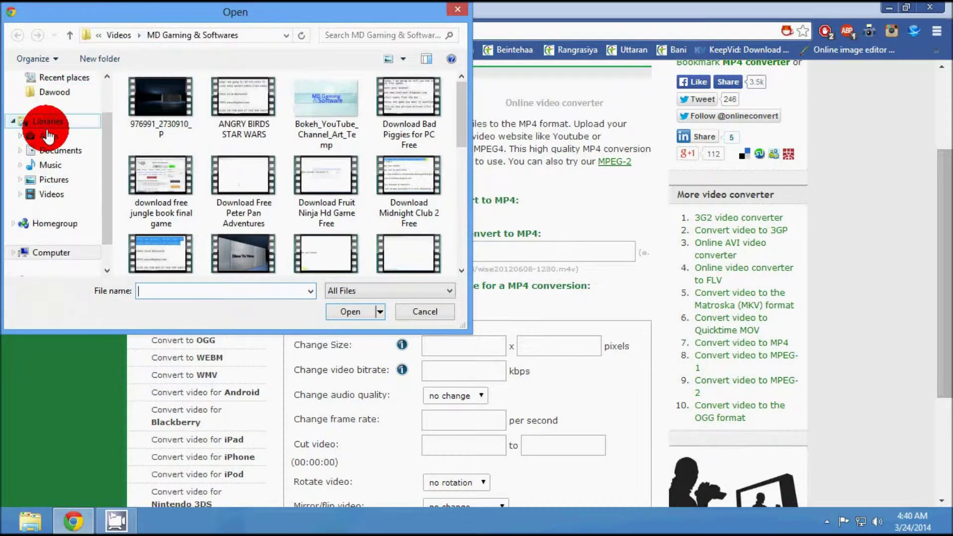
scroll(108, 127, "up", 2)
left_click(54, 98)
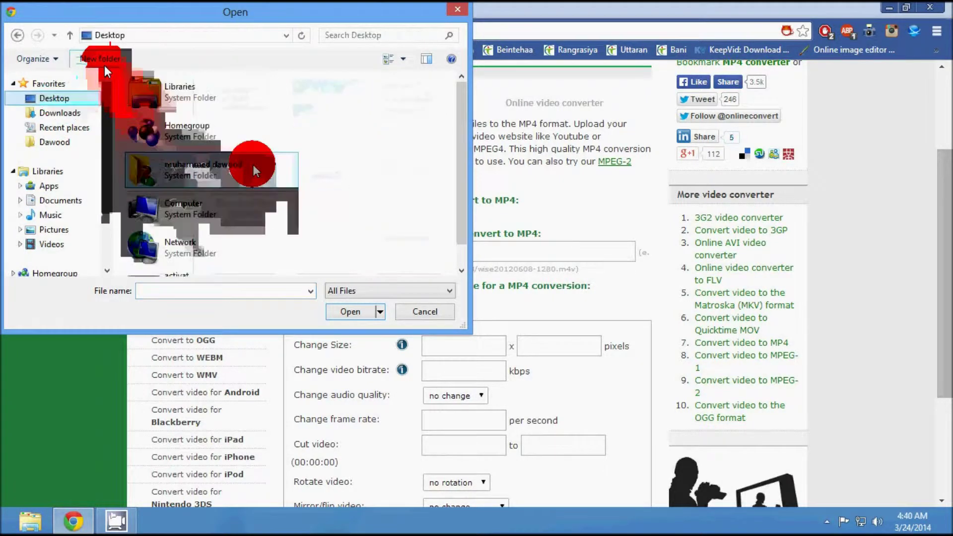
scroll(466, 238, "down", 1)
left_click(222, 261)
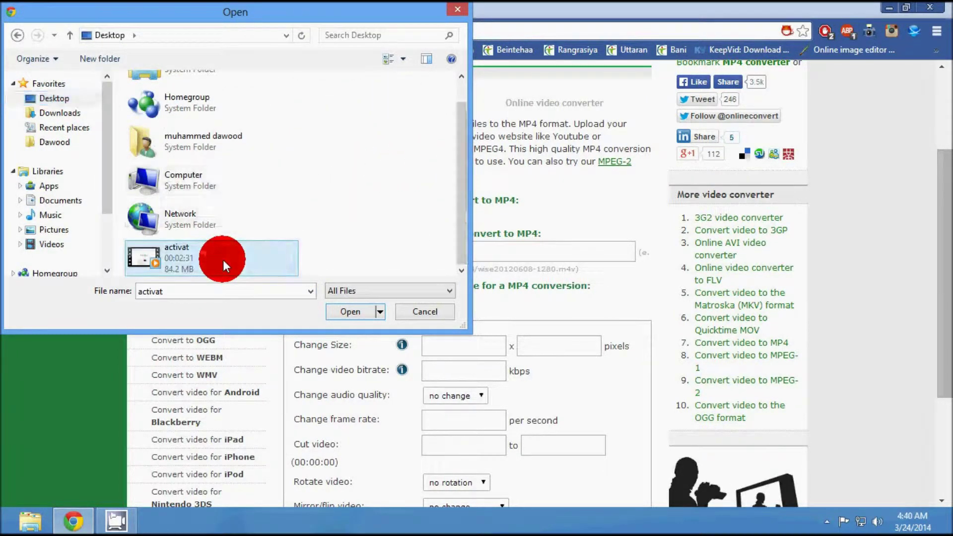
left_click(369, 314)
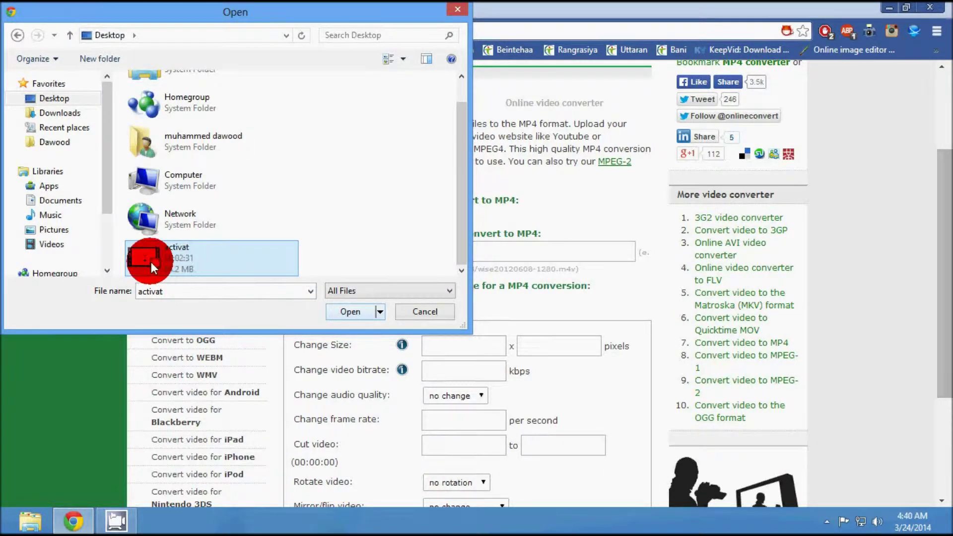
left_click(341, 311)
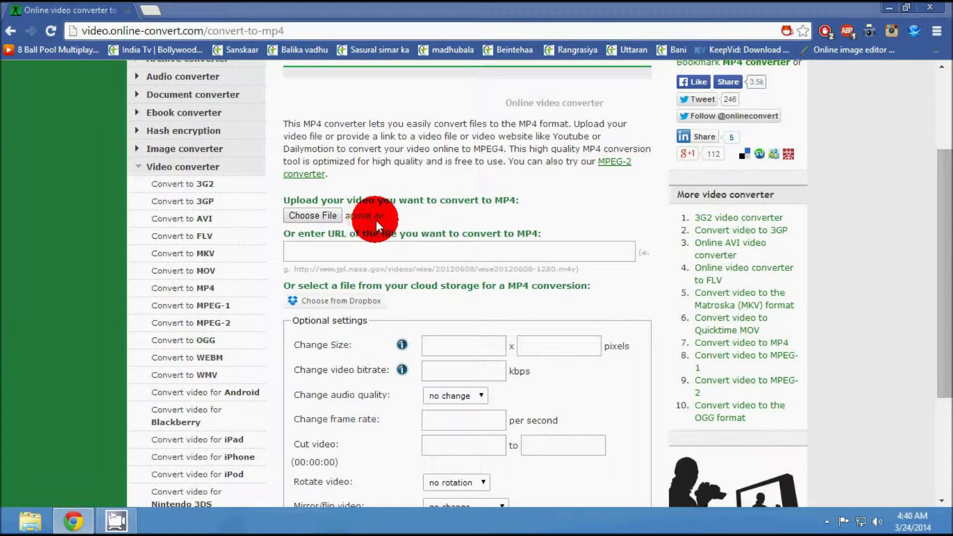
scroll(476, 219, "down", 2)
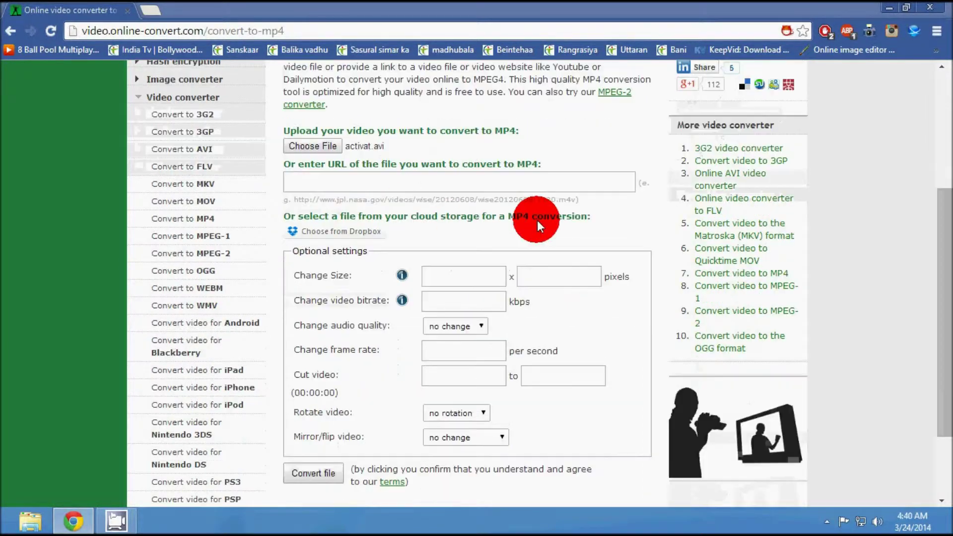
scroll(537, 220, "down", 3)
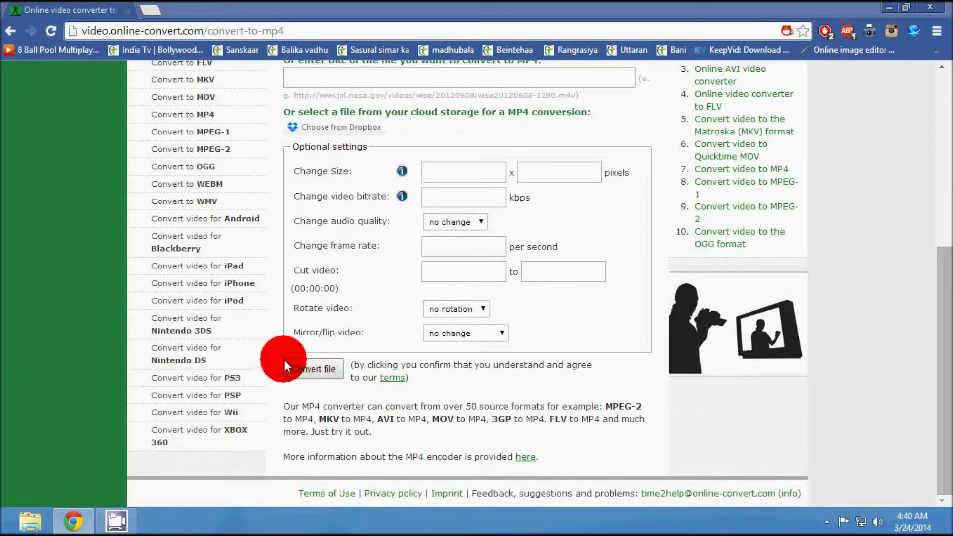
scroll(494, 380, "up", 4)
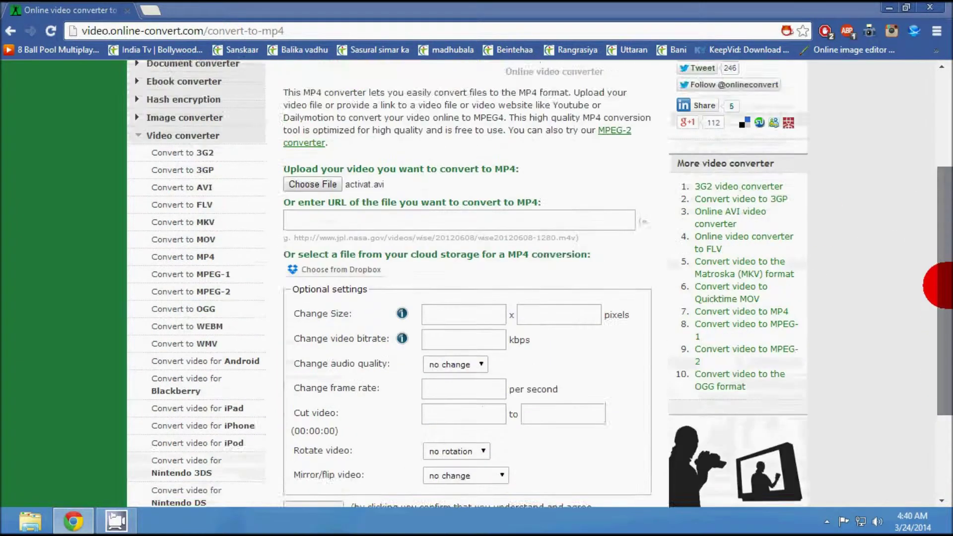
scroll(867, 396, "down", 4)
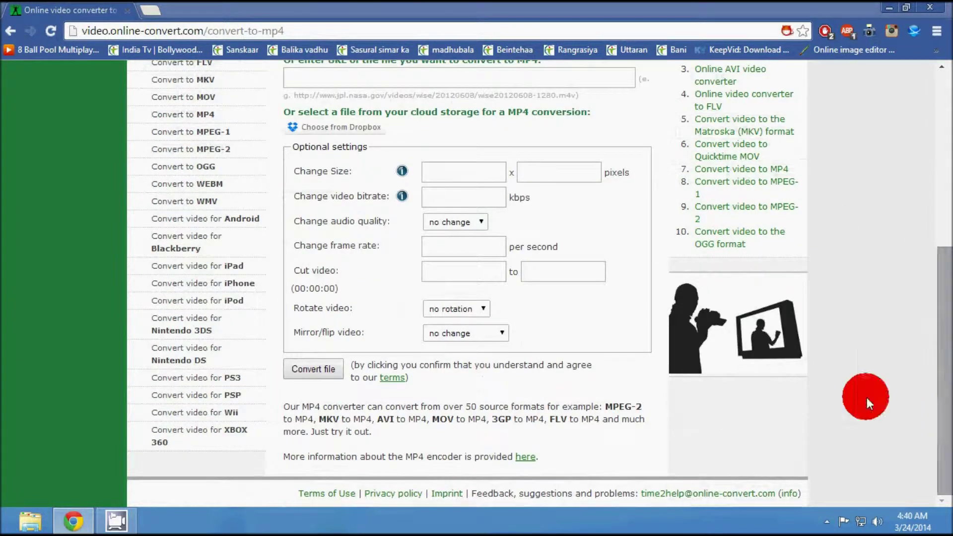
Start converting activat.avi to MP4 and dismiss the screen recorder window.
left_click(304, 366)
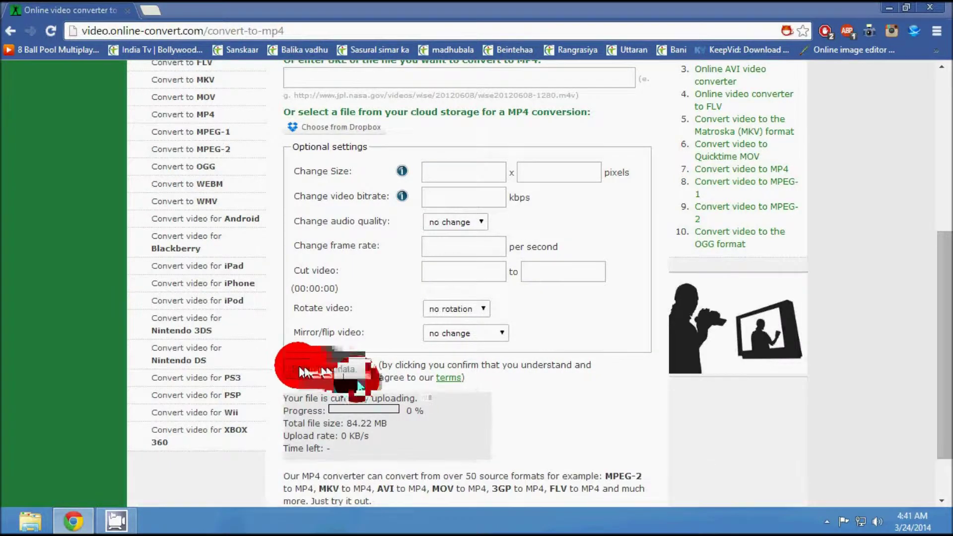
scroll(302, 373, "down", 2)
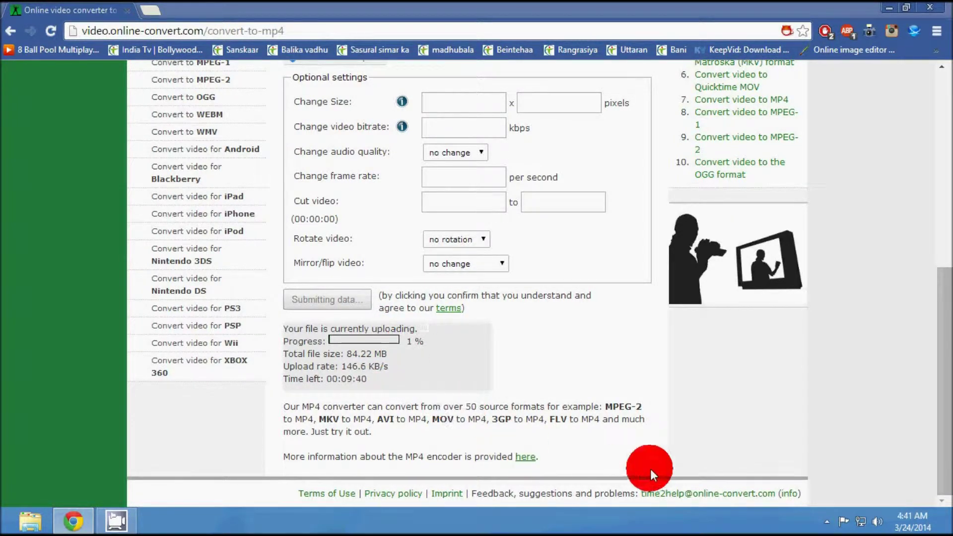
left_click(828, 519)
right_click(814, 452)
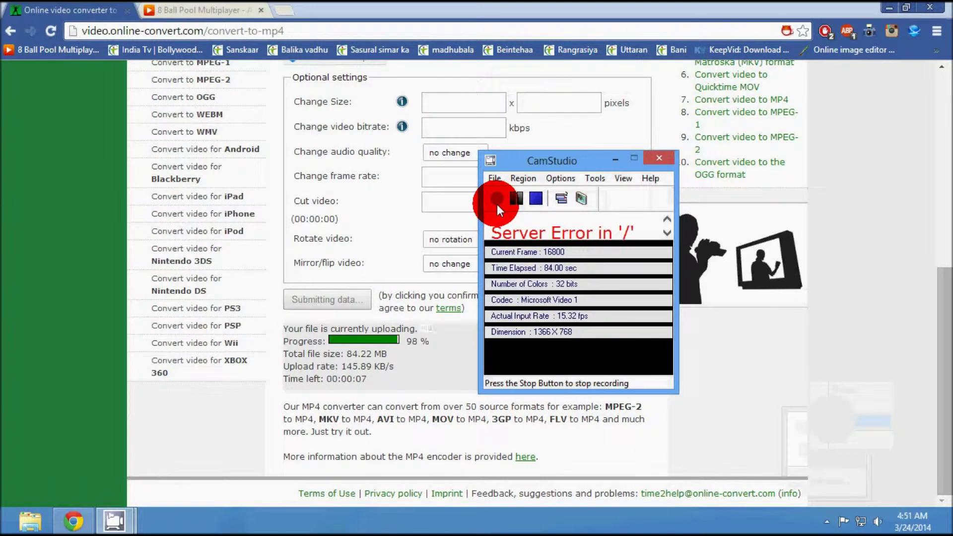
left_click(497, 204)
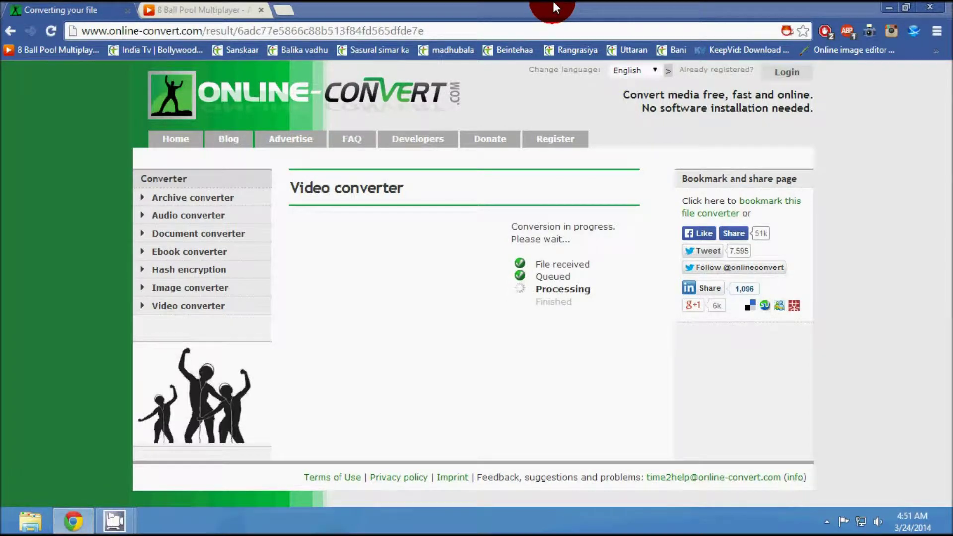
Use the tray screen recorder icon while activat.mp4 finishes converting.
left_click(827, 522)
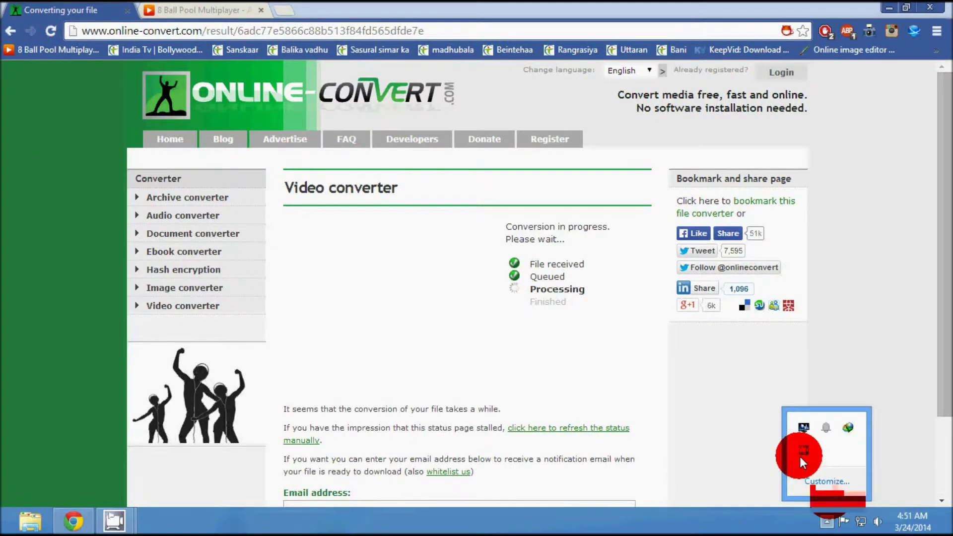
right_click(799, 456)
left_click(832, 430)
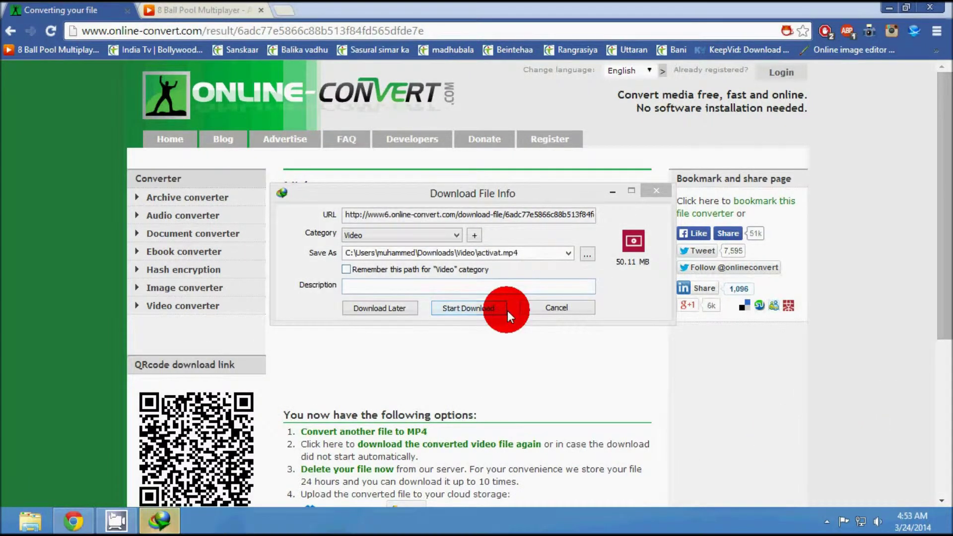
Reposition IDM's download prompt and start downloading activat.mp4 (50.11 MB).
left_click_drag(556, 193, 543, 285)
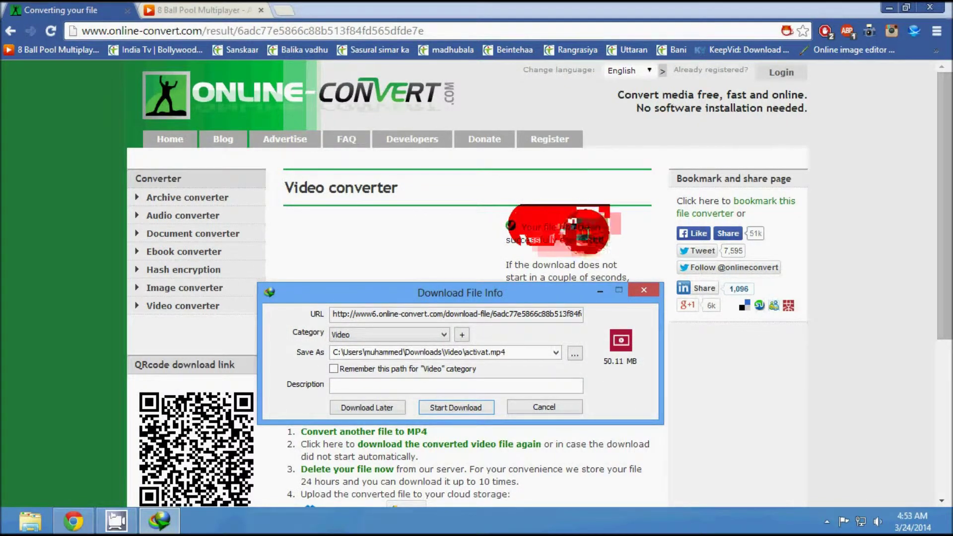
left_click_drag(563, 292, 558, 328)
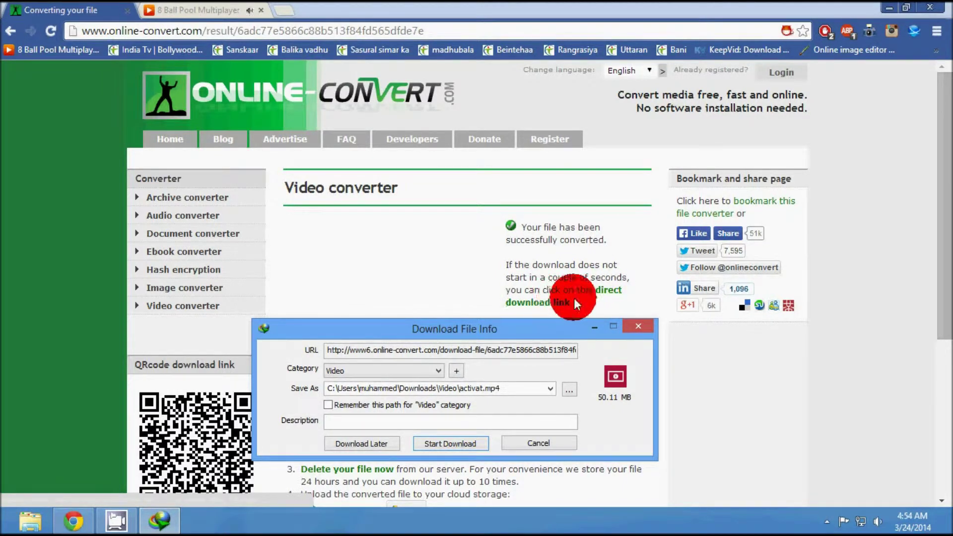
left_click(554, 295)
left_click_drag(524, 258, 522, 215)
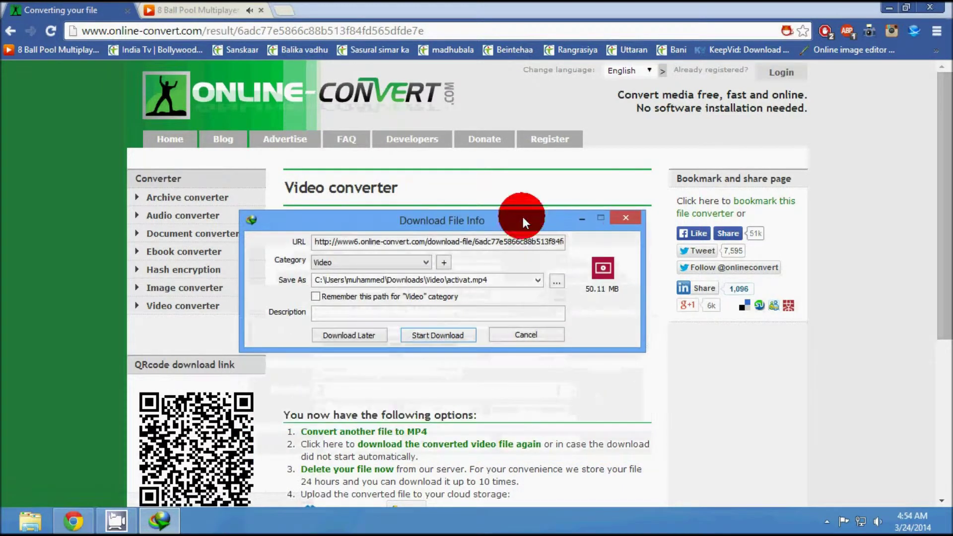
left_click_drag(414, 231, 424, 223)
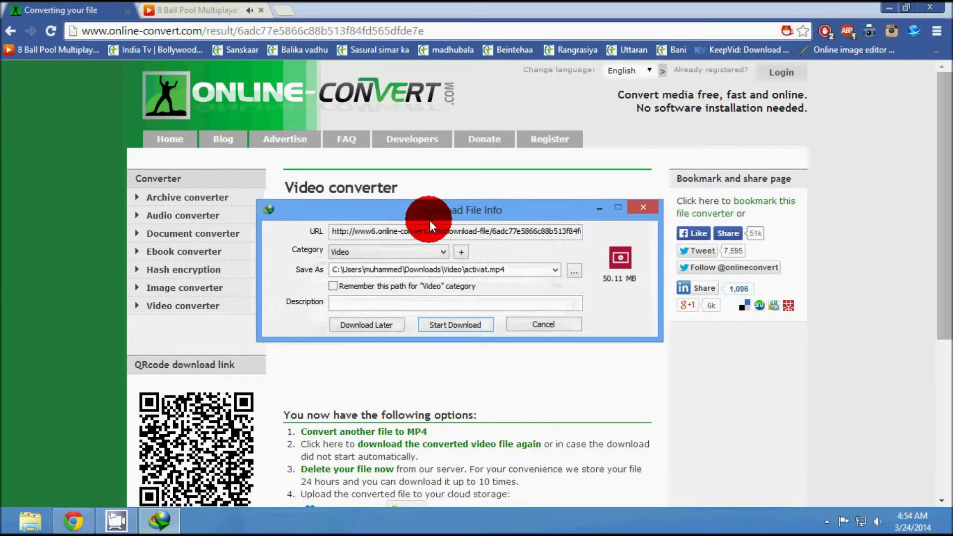
left_click(451, 327)
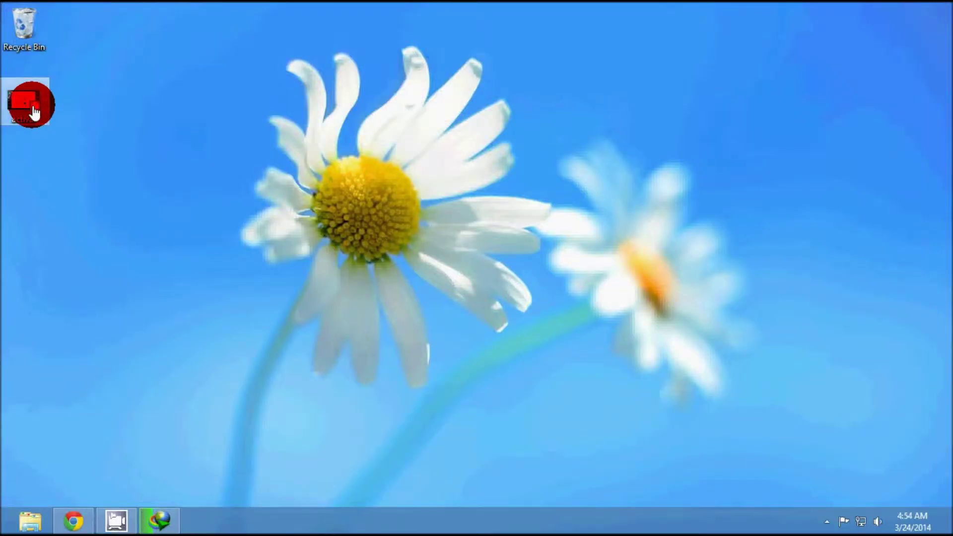
Check the original activat.avi properties (84.2 MB), then show IDM's download progress.
right_click(34, 112)
left_click(68, 369)
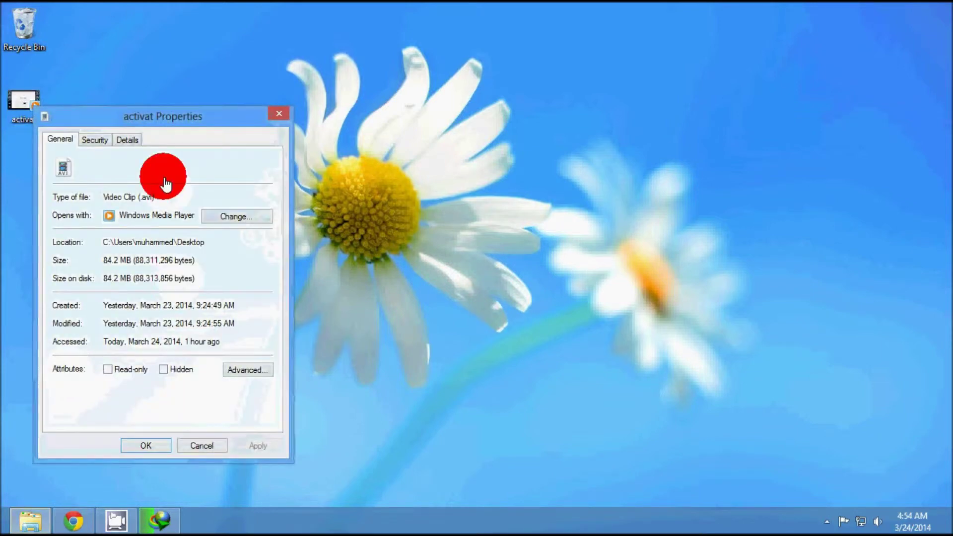
double_click(147, 198)
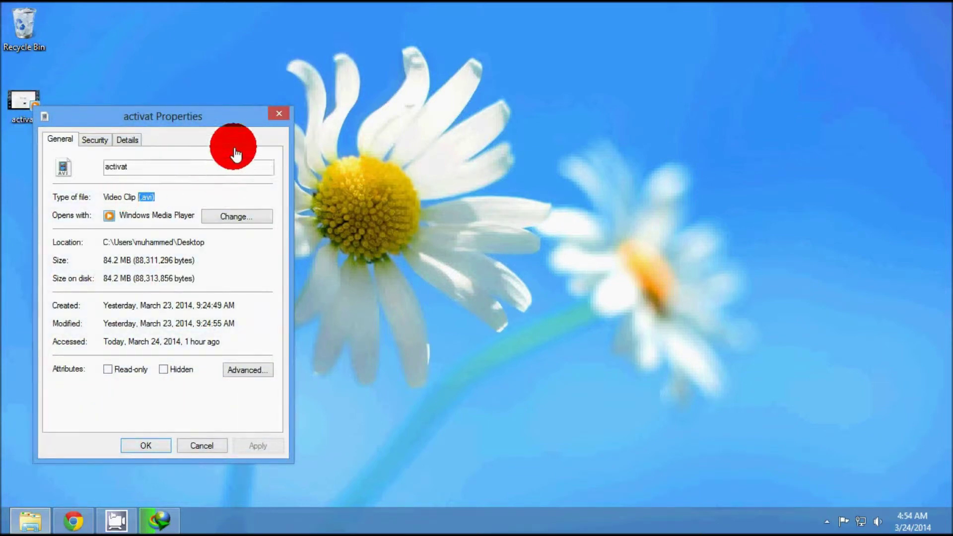
left_click(277, 116)
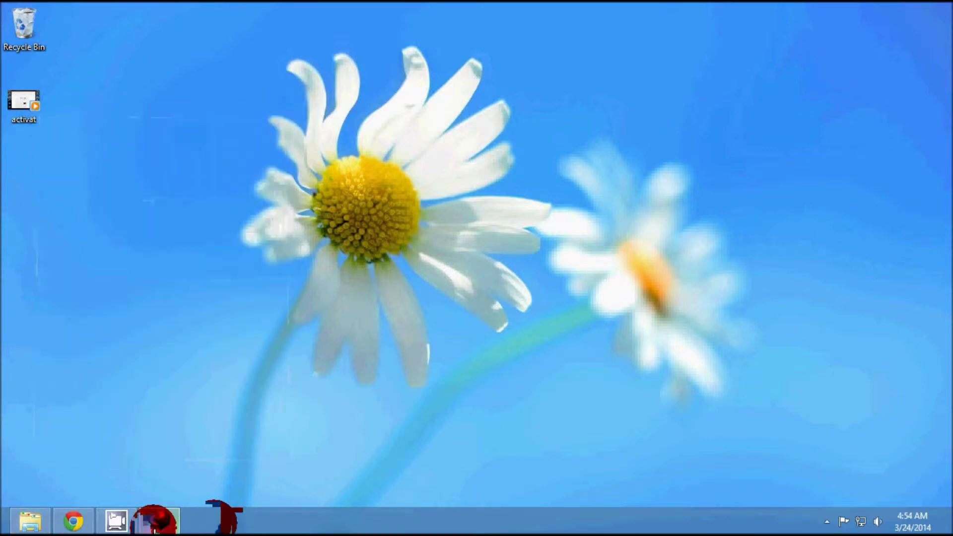
left_click(160, 521)
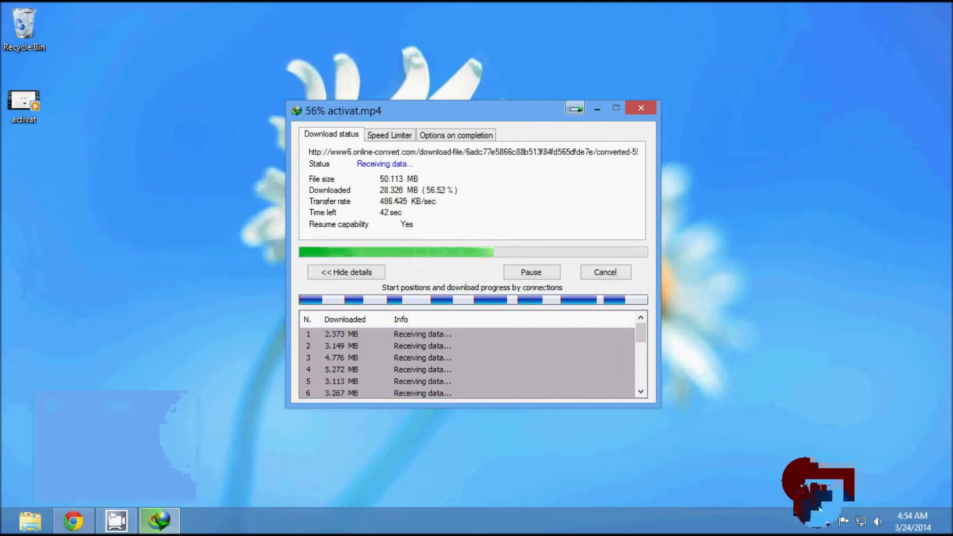
Let activat.mp4 finish downloading, then open its Downloads Video folder.
right_click(804, 454)
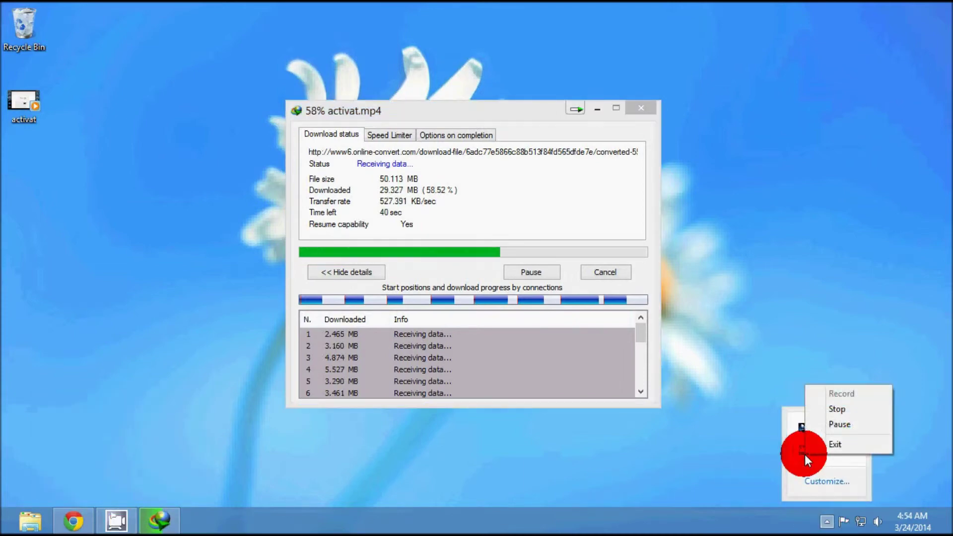
left_click(787, 507)
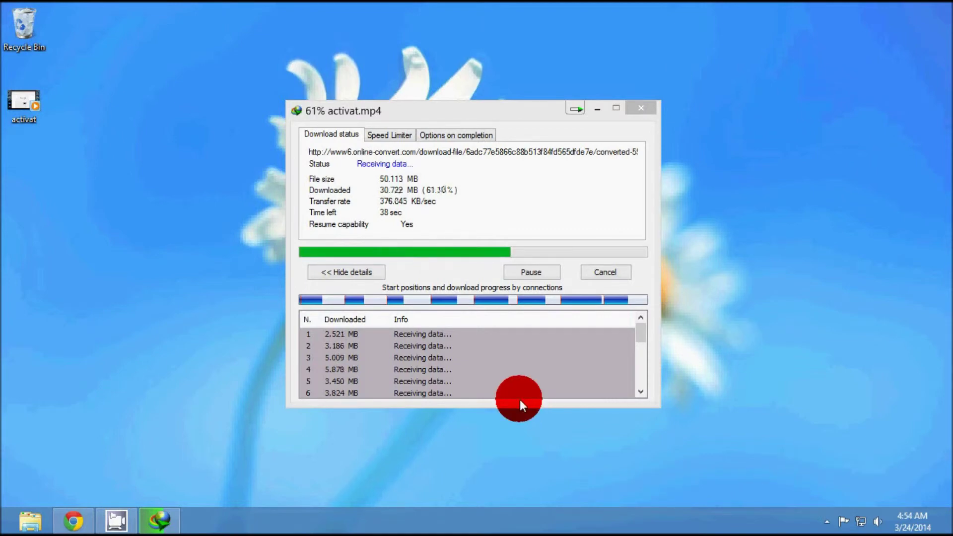
left_click(826, 519)
right_click(804, 450)
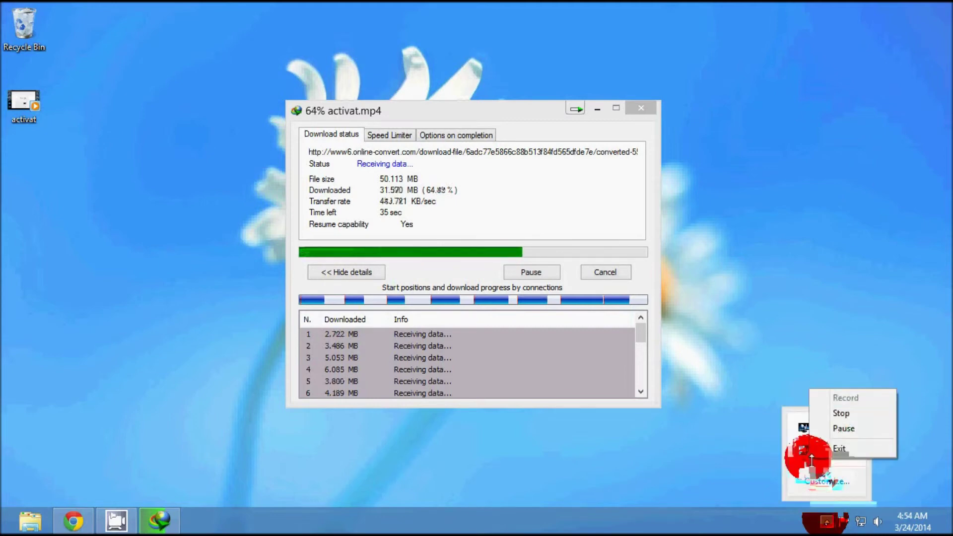
left_click(828, 446)
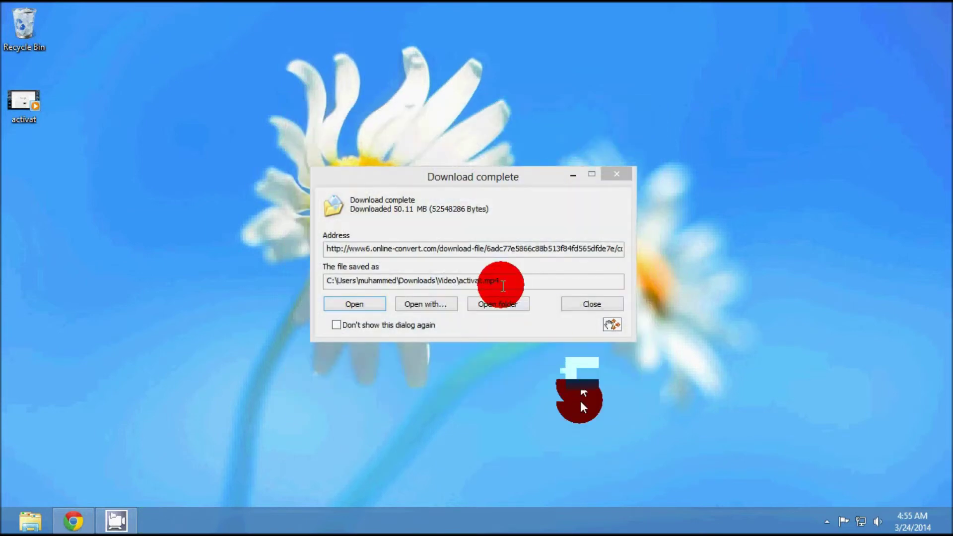
left_click(515, 304)
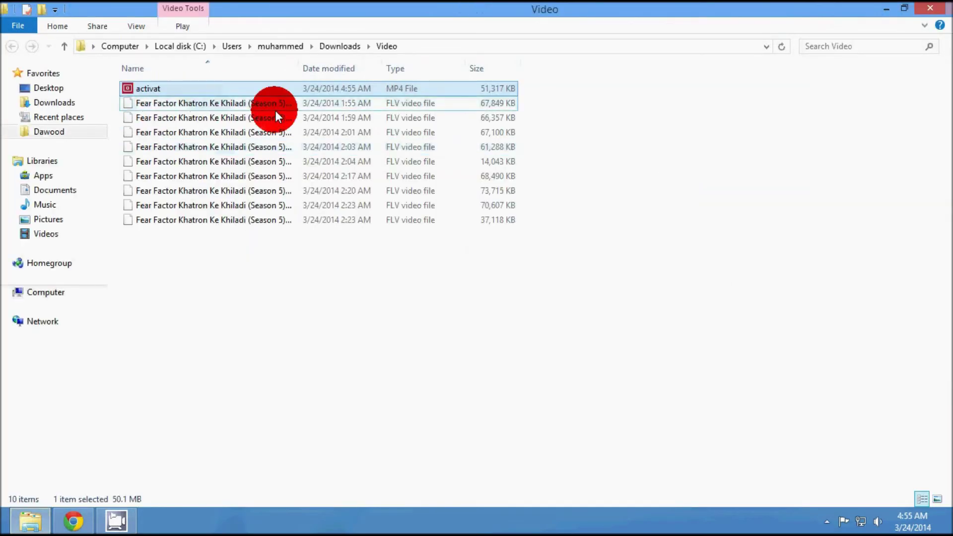
View the downloaded activat.mp4's properties, highlighting its MP4 file type.
right_click(249, 93)
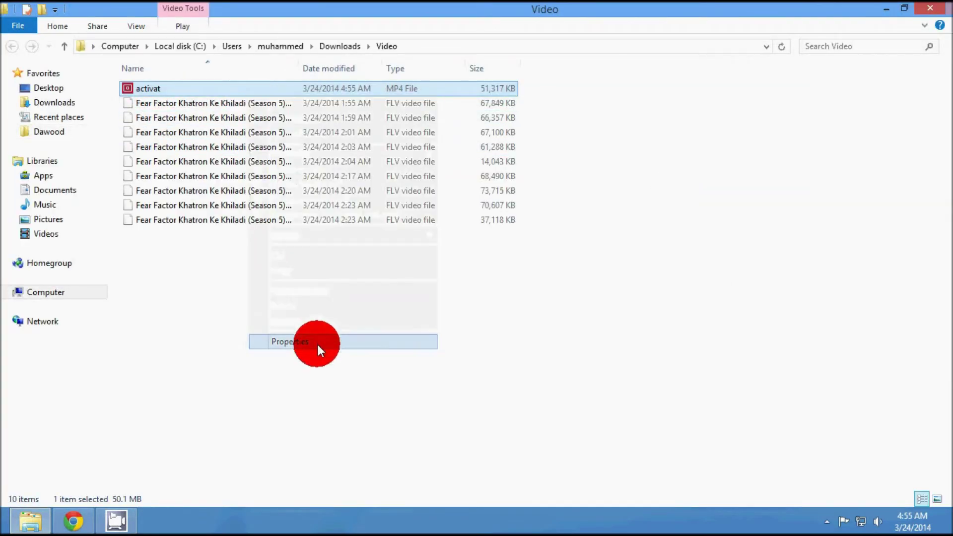
left_click(318, 341)
left_click_drag(361, 104, 240, 65)
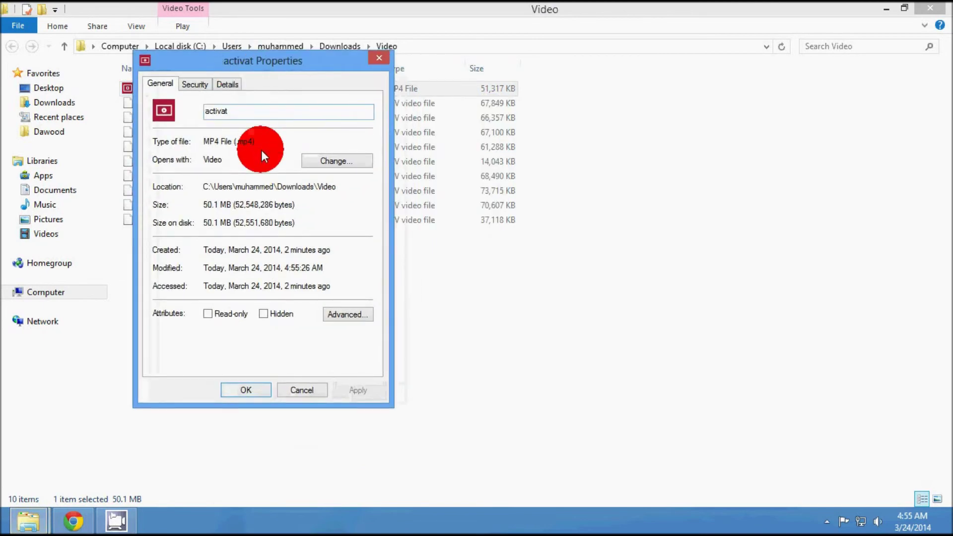
left_click_drag(260, 143, 150, 132)
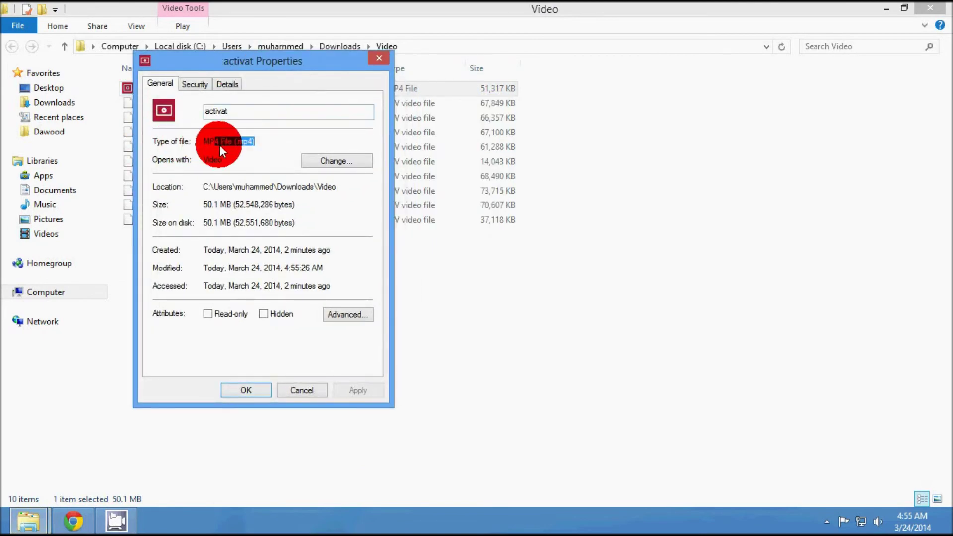
double_click(242, 144)
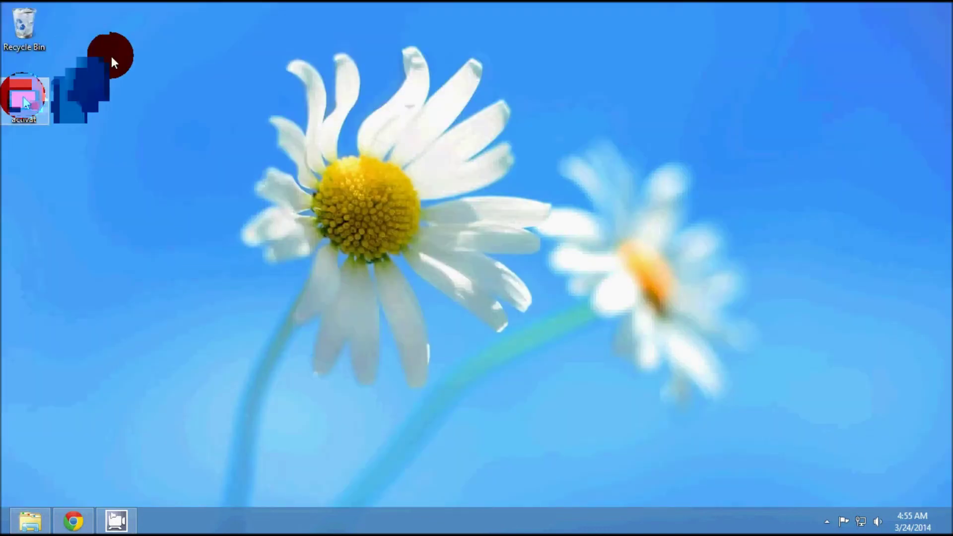
Reopen and close the original activat AVI's properties on the desktop.
right_click(23, 96)
left_click(79, 357)
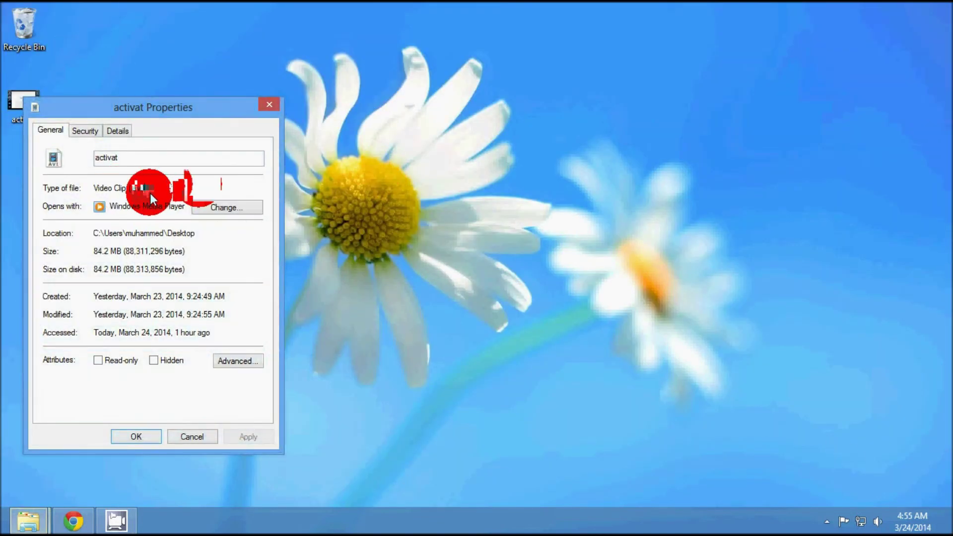
left_click(271, 107)
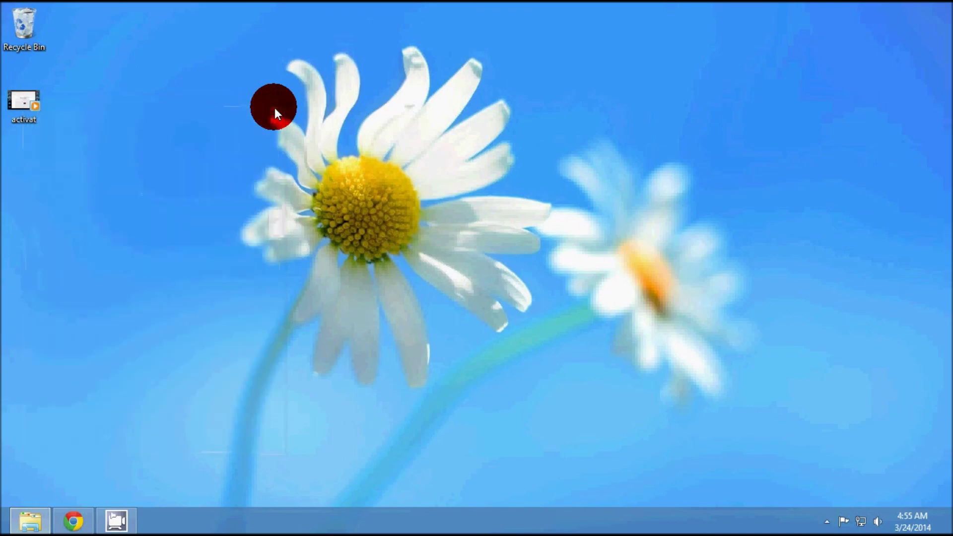